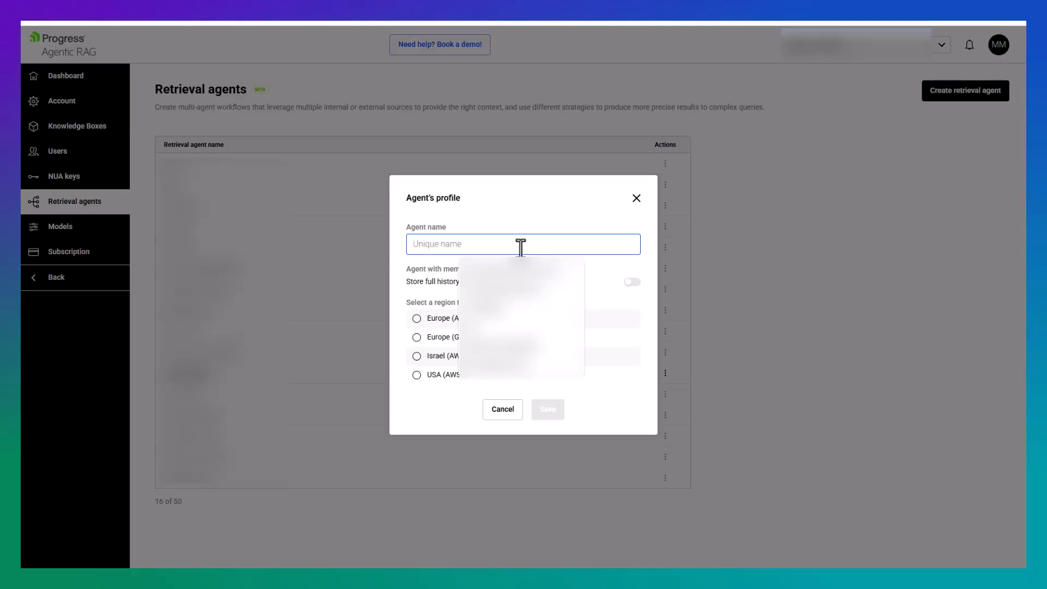
Create a retrieval agent named "test" hosted in the USA (AWS) region and open it.
{"action": "type", "text": "test"}
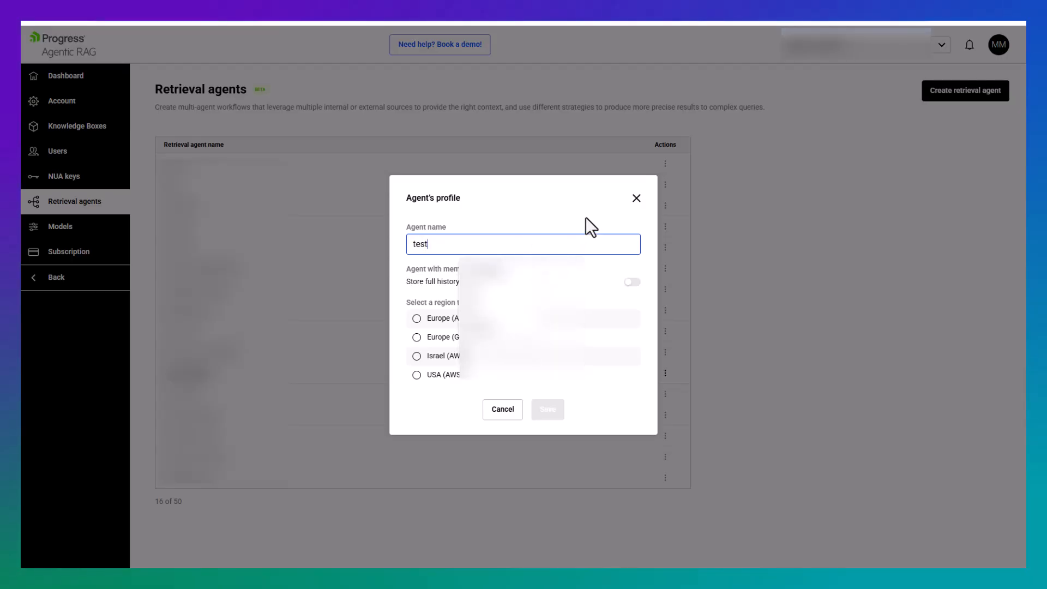
{"action": "left_click", "coordinate": [585, 217]}
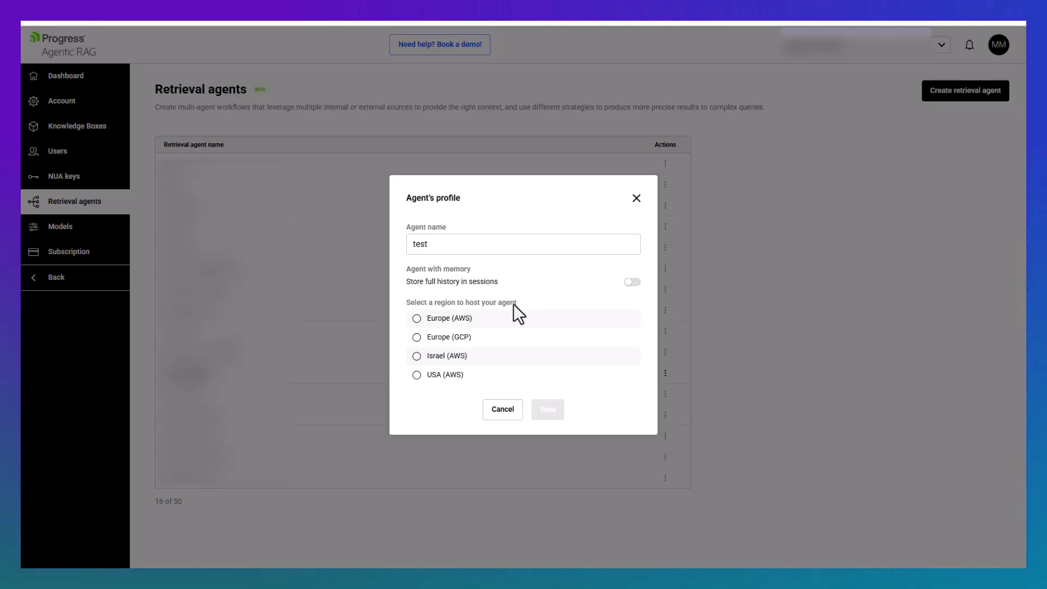
{"action": "left_click", "coordinate": [429, 375]}
{"action": "left_click", "coordinate": [547, 410]}
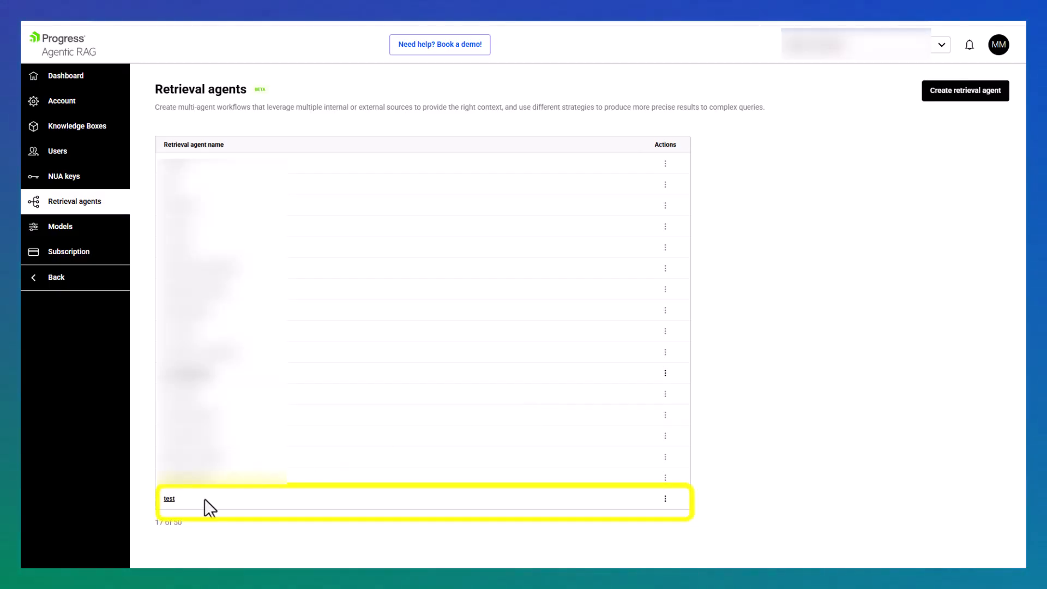
{"action": "left_click", "coordinate": [170, 499]}
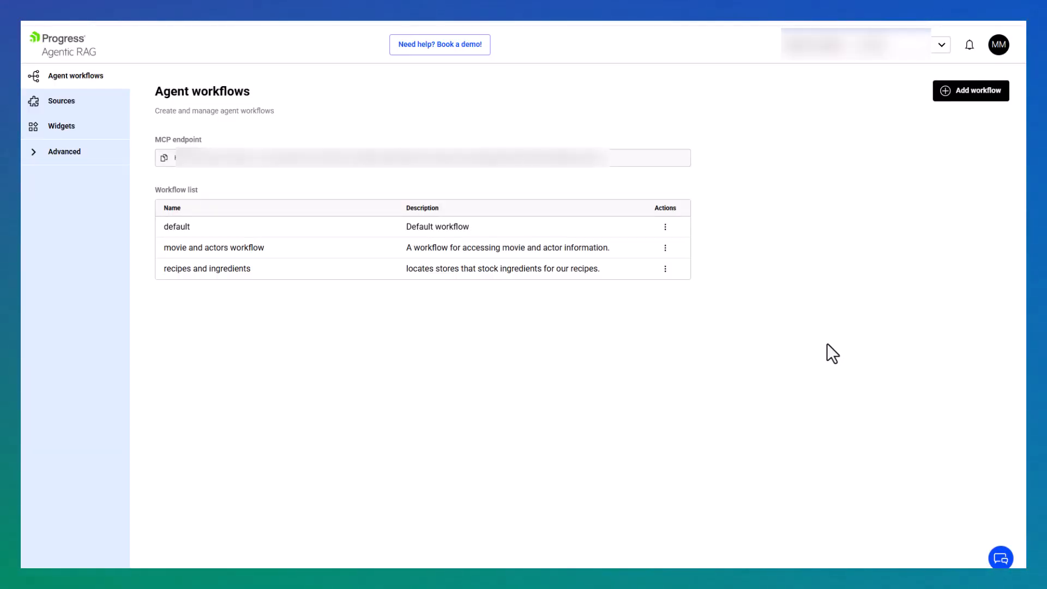
Add a workflow named "Customer Service" with the description "A workflow that allows users to query the customer service documentation." and open it.
{"action": "left_click", "coordinate": [951, 92]}
{"action": "left_click", "coordinate": [538, 265]}
{"action": "type", "text": "C"}
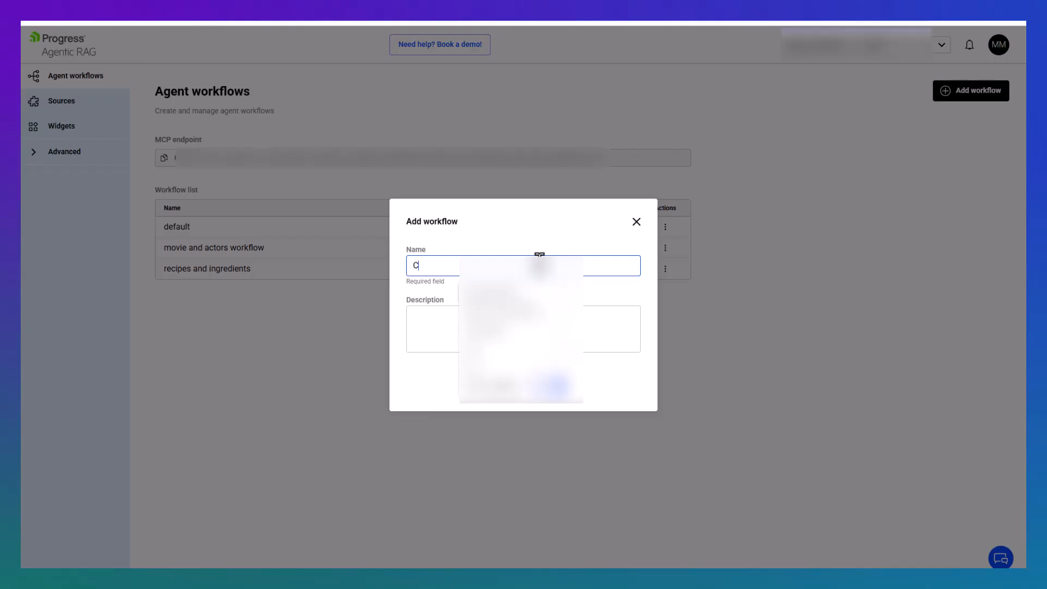
{"action": "type", "text": "ustomer Service"}
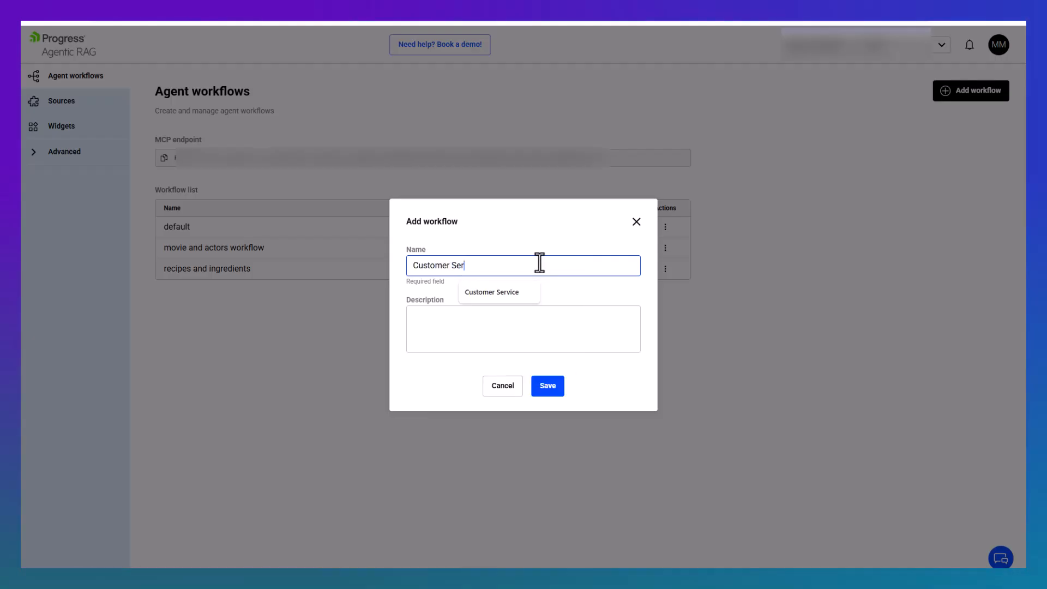
{"action": "left_click", "coordinate": [497, 324]}
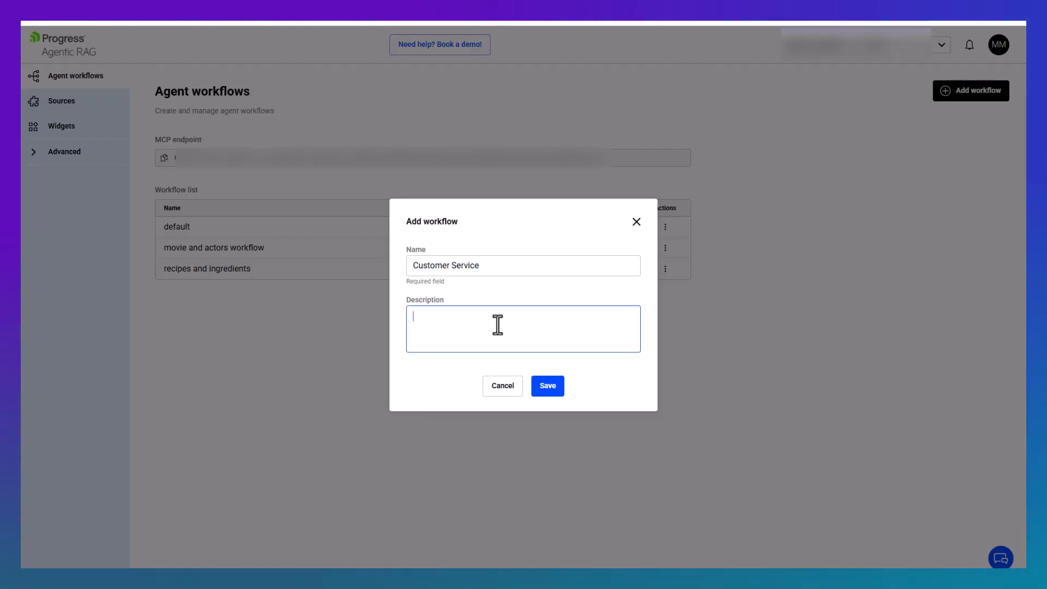
{"action": "type", "text": "A workflow that allows user"}
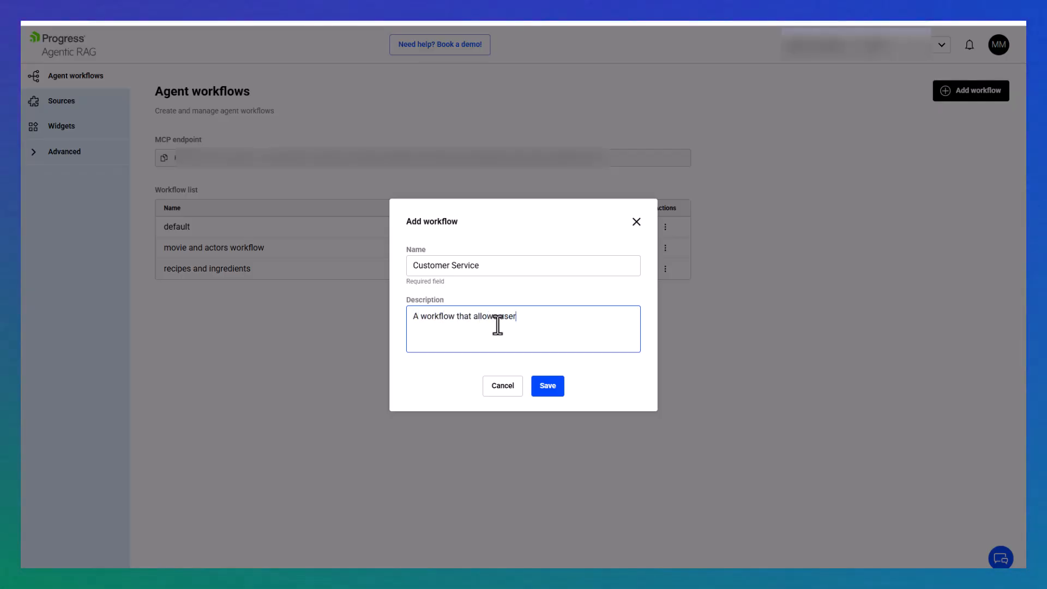
{"action": "type", "text": "s to query the c"}
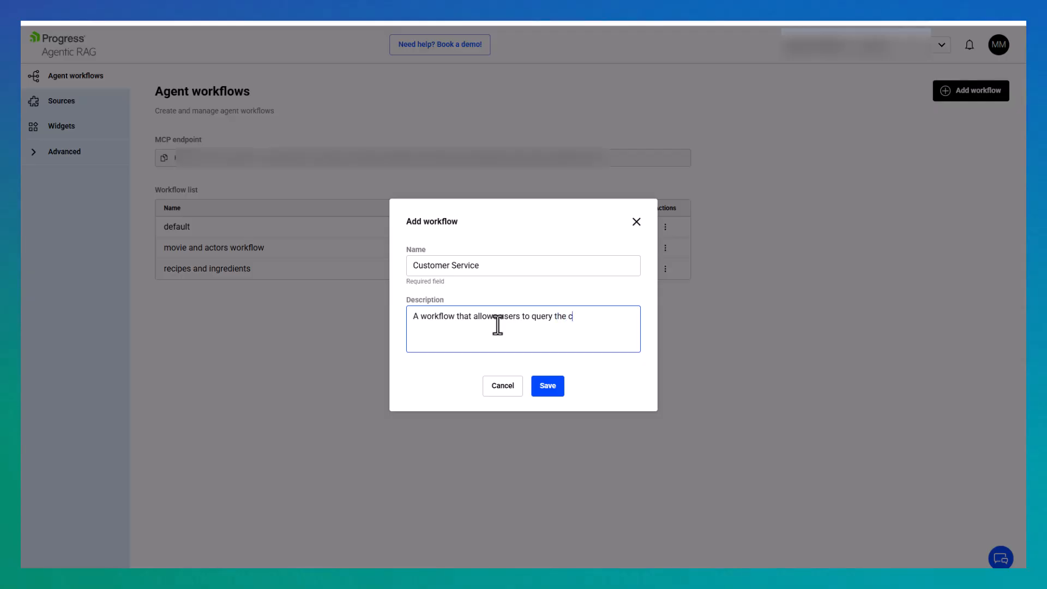
{"action": "type", "text": "ustomer service documentation"}
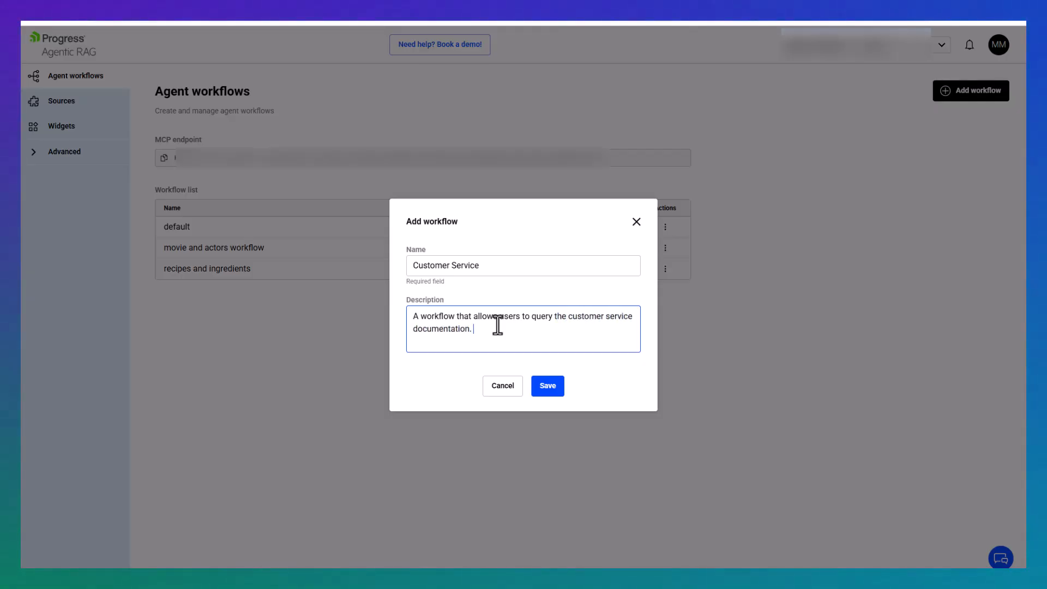
{"action": "type", "text": "."}
{"action": "left_click", "coordinate": [554, 392]}
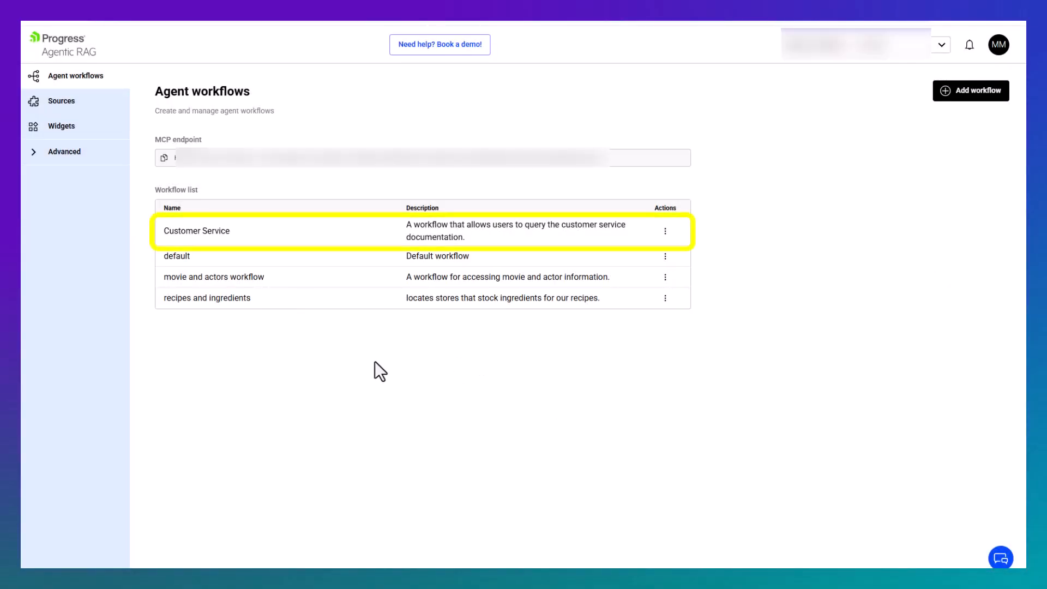
{"action": "left_click", "coordinate": [206, 233]}
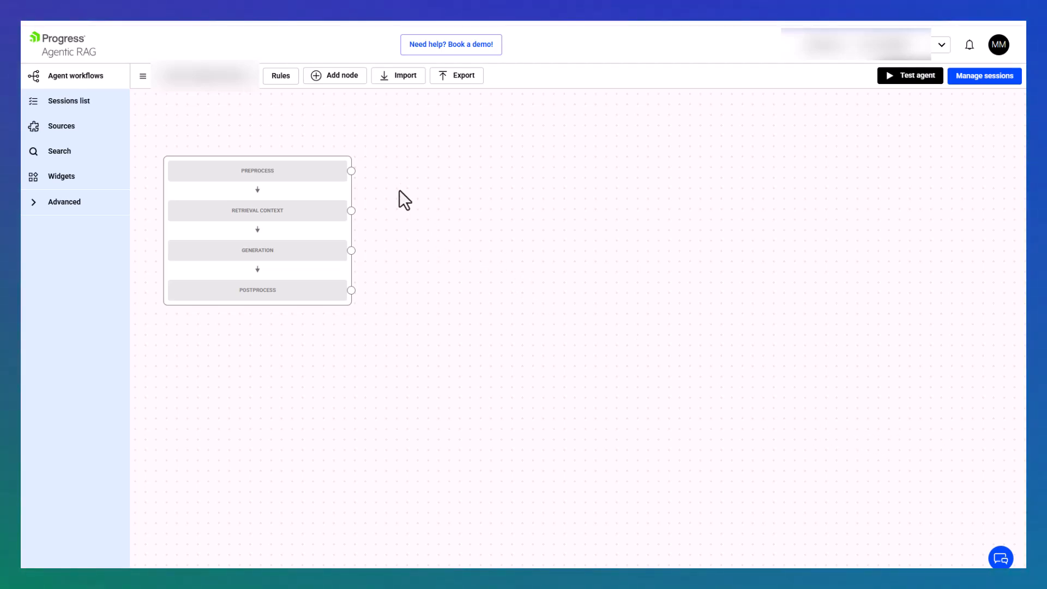
Try adding a Rephrase Query node to the Preprocess stage and delete it again without configuring it.
{"action": "left_click", "coordinate": [352, 172]}
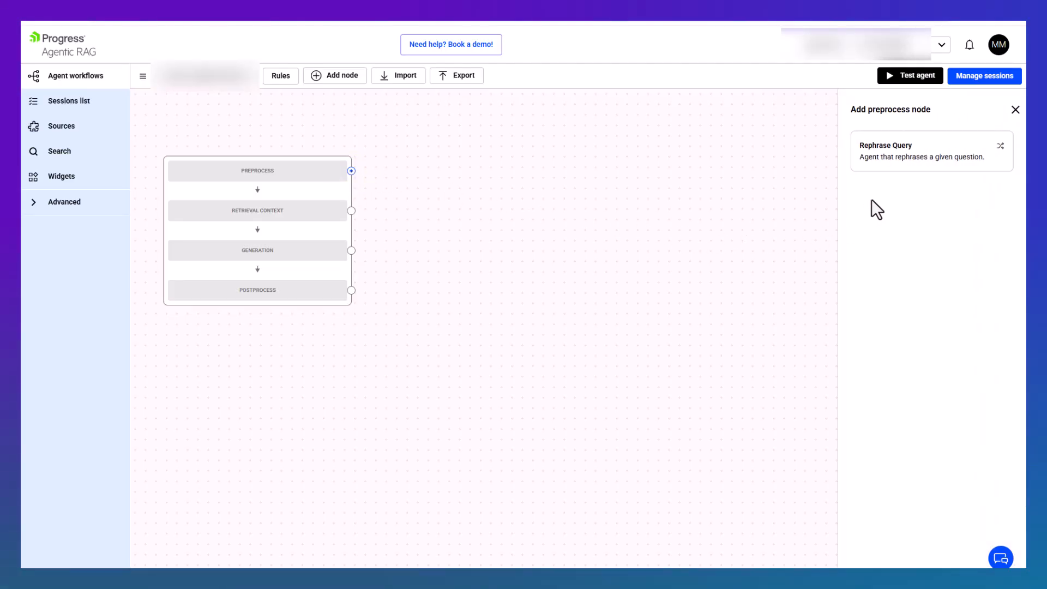
{"action": "left_click", "coordinate": [922, 164]}
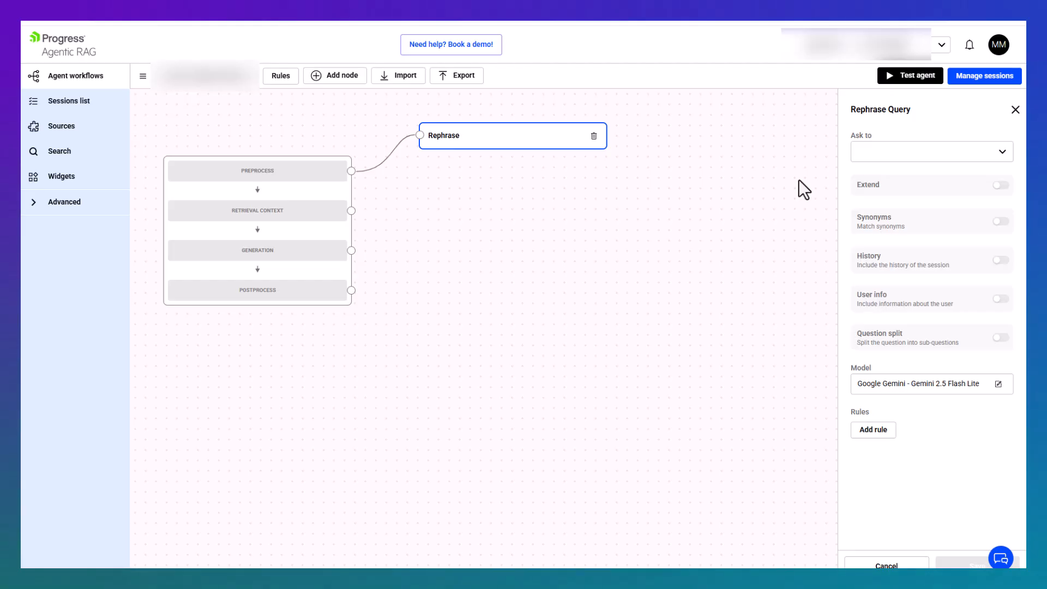
{"action": "left_click", "coordinate": [1016, 110]}
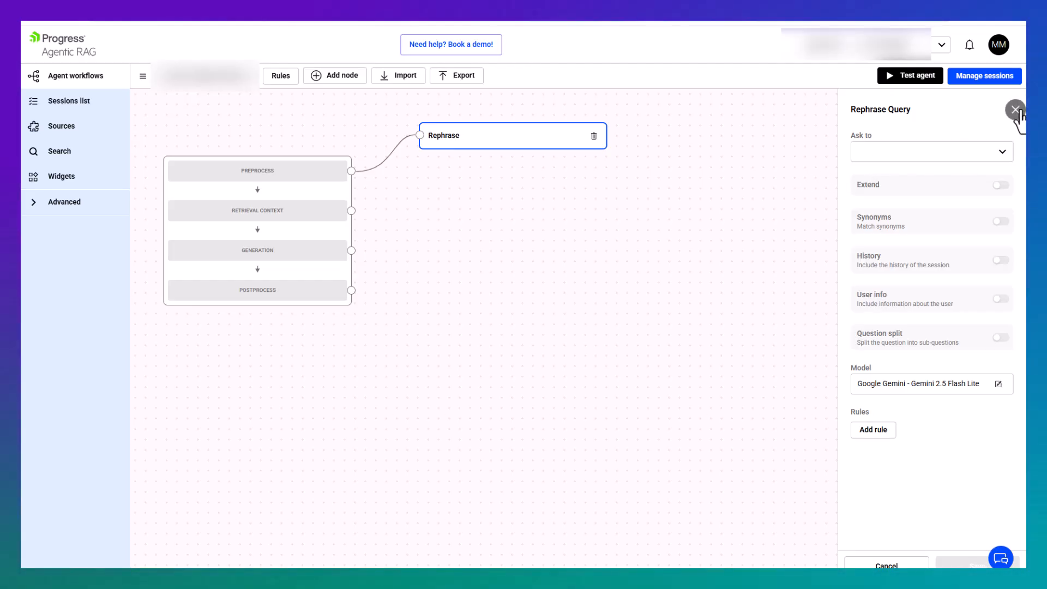
{"action": "left_click", "coordinate": [594, 140]}
{"action": "left_click", "coordinate": [600, 143]}
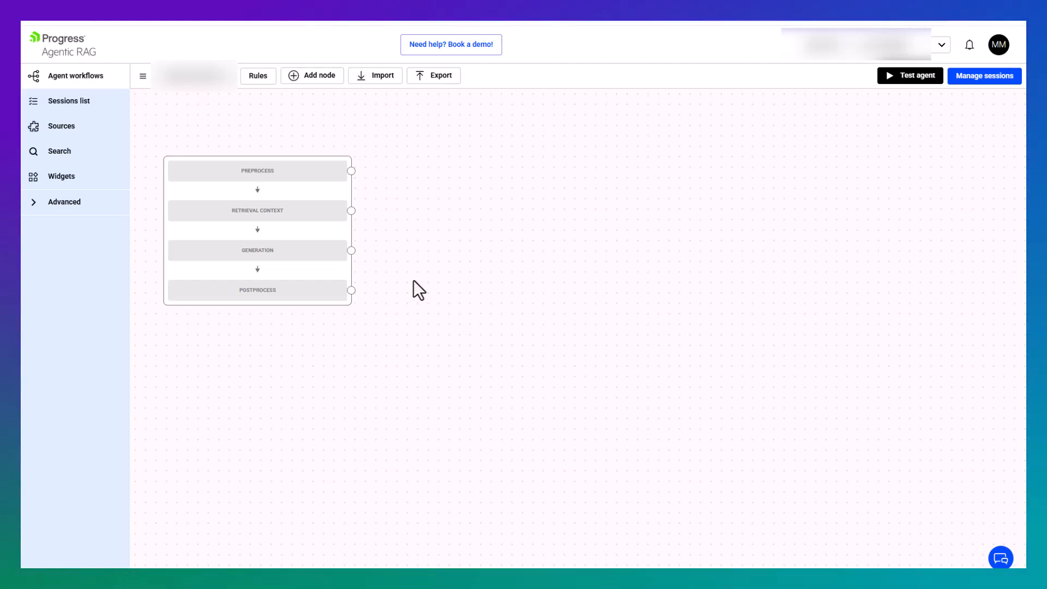
Add a Smart Agent node to the Retrieval Context stage, review its settings and save it with the defaults.
{"action": "left_click", "coordinate": [352, 211]}
{"action": "left_click_drag", "start_coordinate": [1022, 283], "coordinate": [1023, 384]}
{"action": "left_click", "coordinate": [945, 487]}
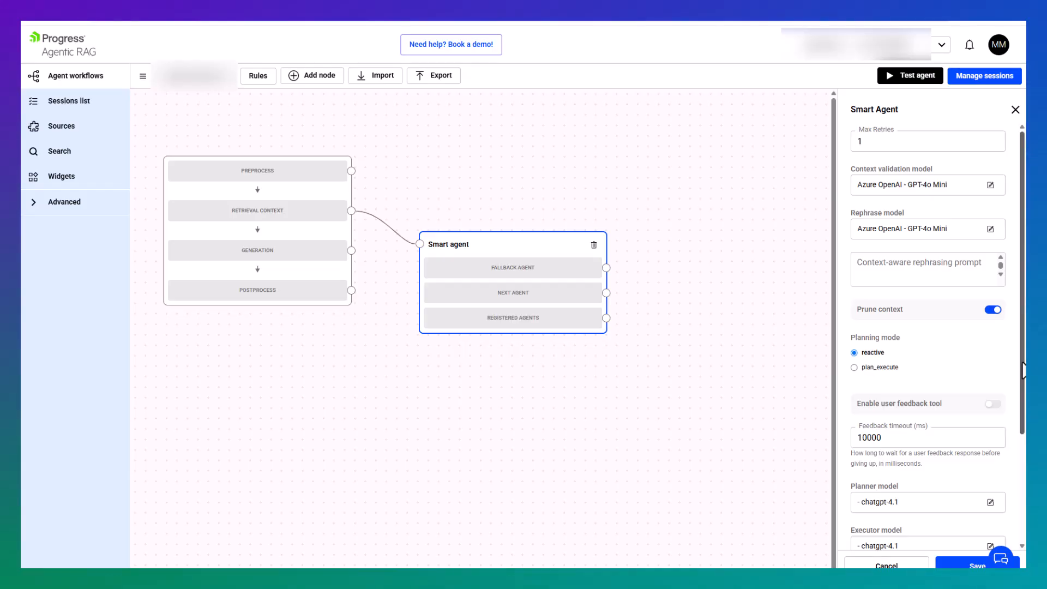
{"action": "left_click_drag", "start_coordinate": [1023, 371], "coordinate": [1026, 498]}
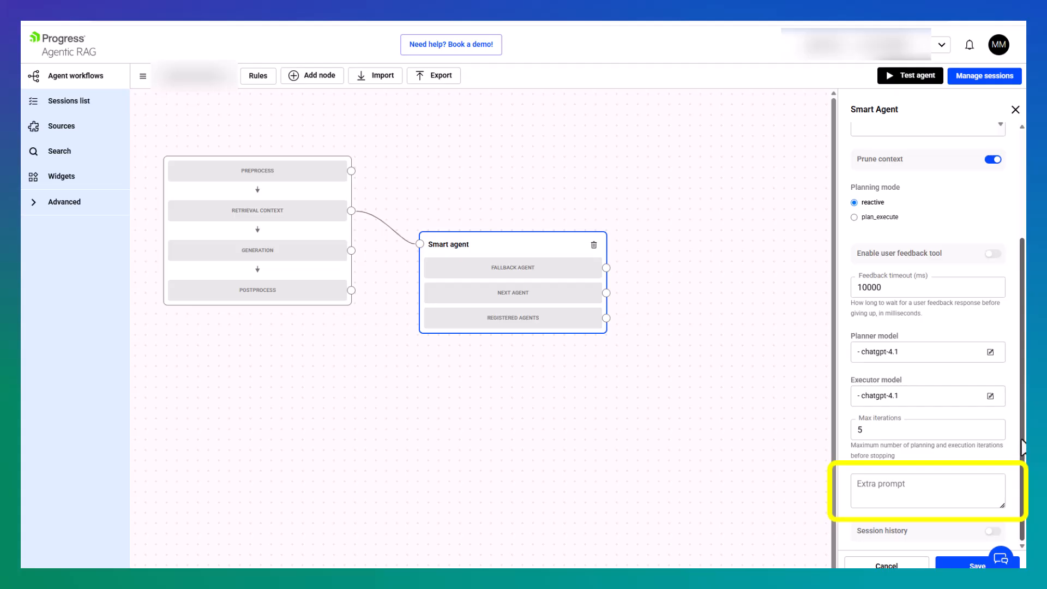
{"action": "left_click_drag", "start_coordinate": [1023, 448], "coordinate": [1025, 367]}
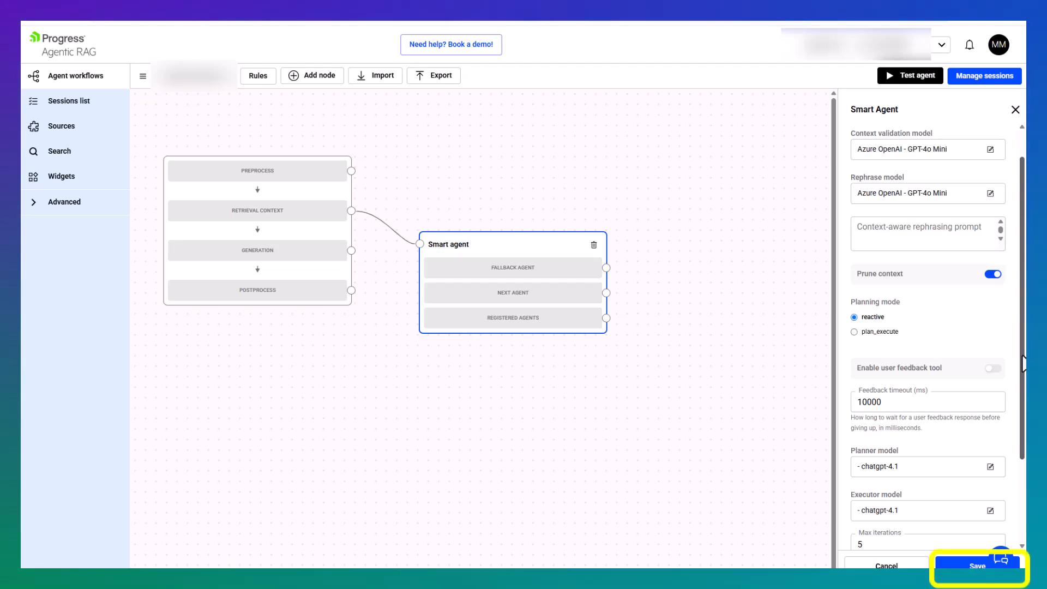
{"action": "left_click", "coordinate": [959, 565]}
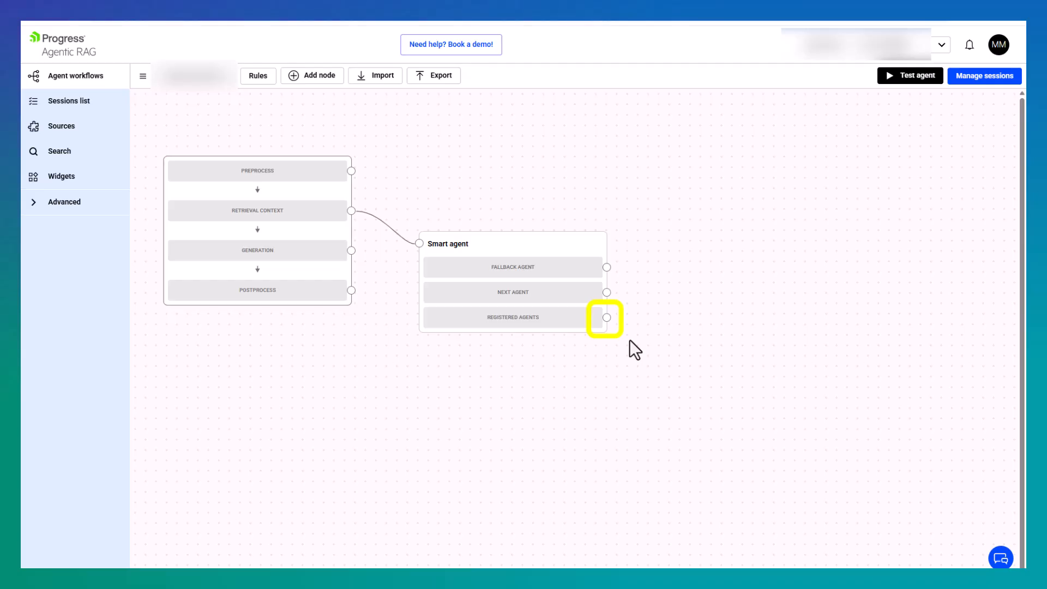
Add an MCP Agent as a registered agent of the Smart agent, with the description "Salesforce MCP Server".
{"action": "left_click", "coordinate": [607, 318]}
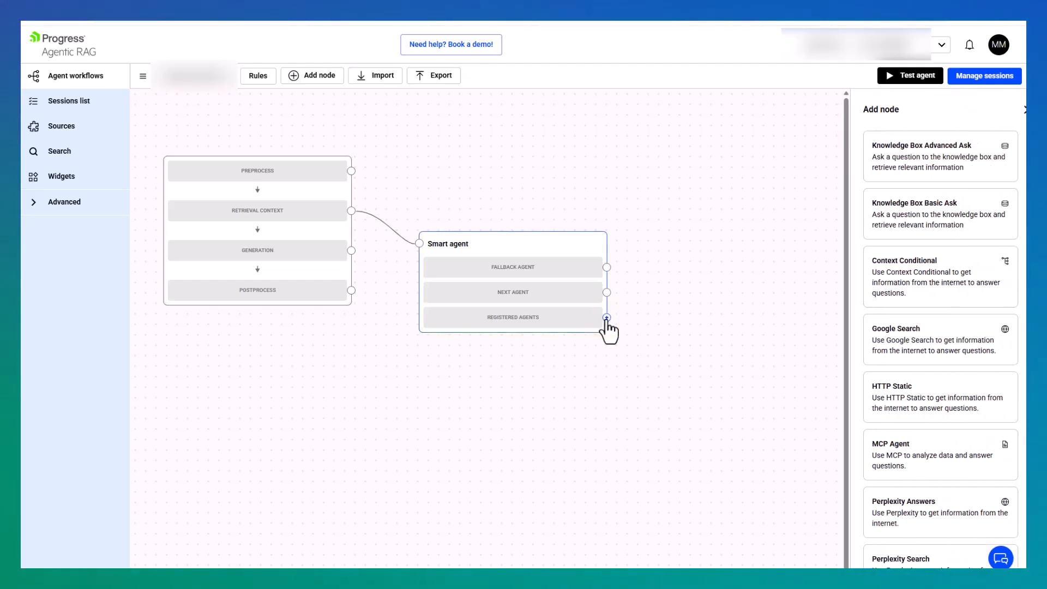
{"action": "left_click", "coordinate": [907, 468]}
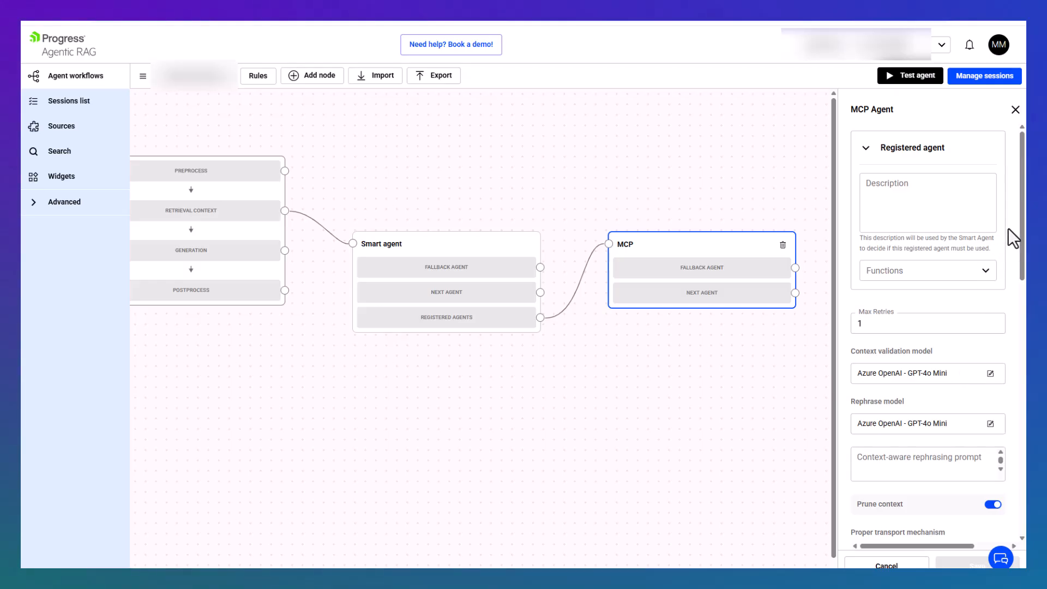
{"action": "left_click", "coordinate": [956, 189]}
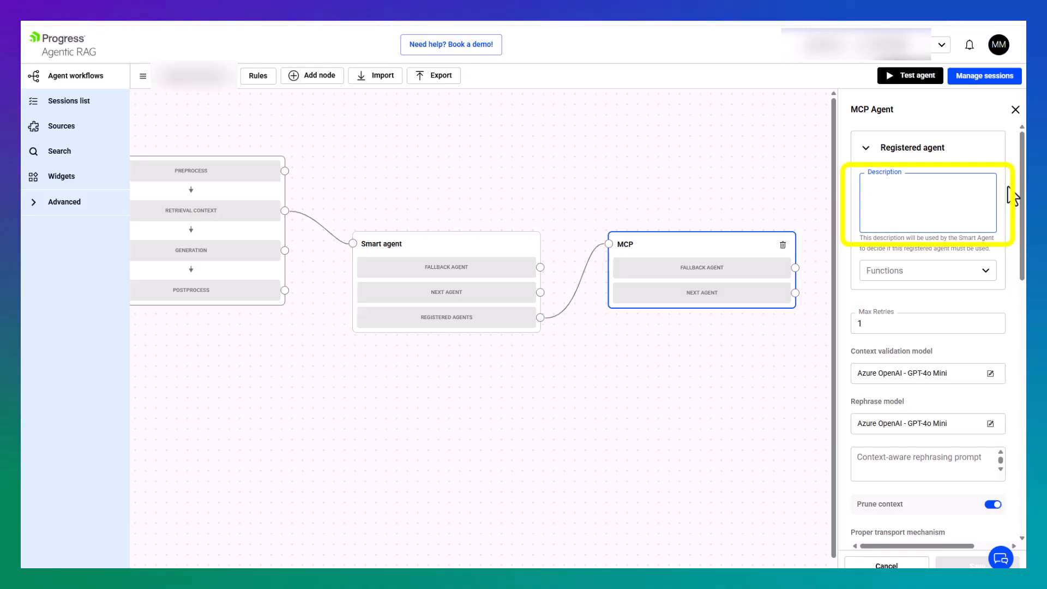
{"action": "type", "text": "Salesforce"}
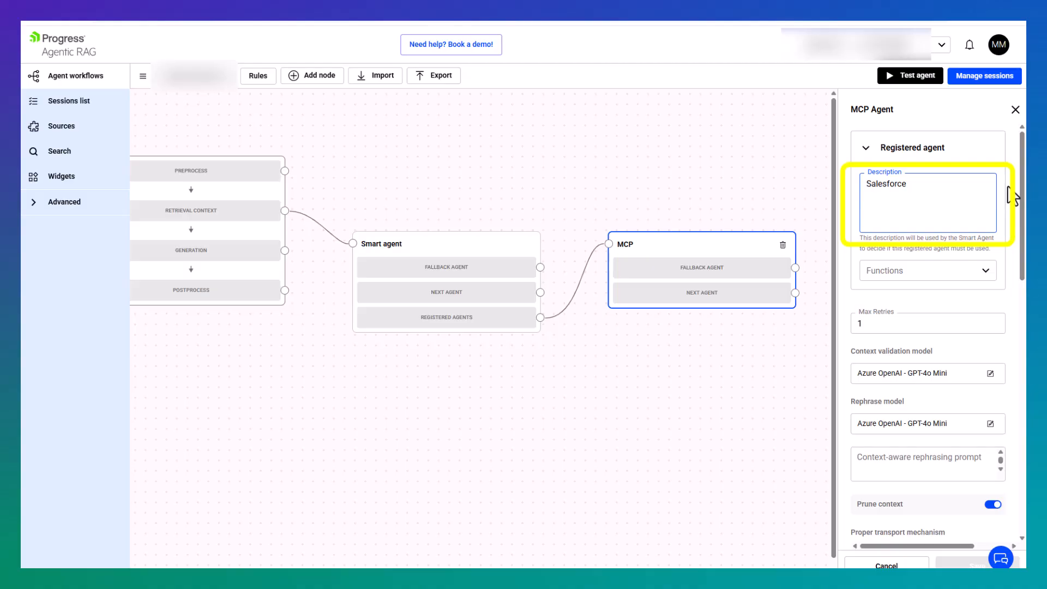
{"action": "type", "text": " MCP Server"}
{"action": "left_click", "coordinate": [1012, 187]}
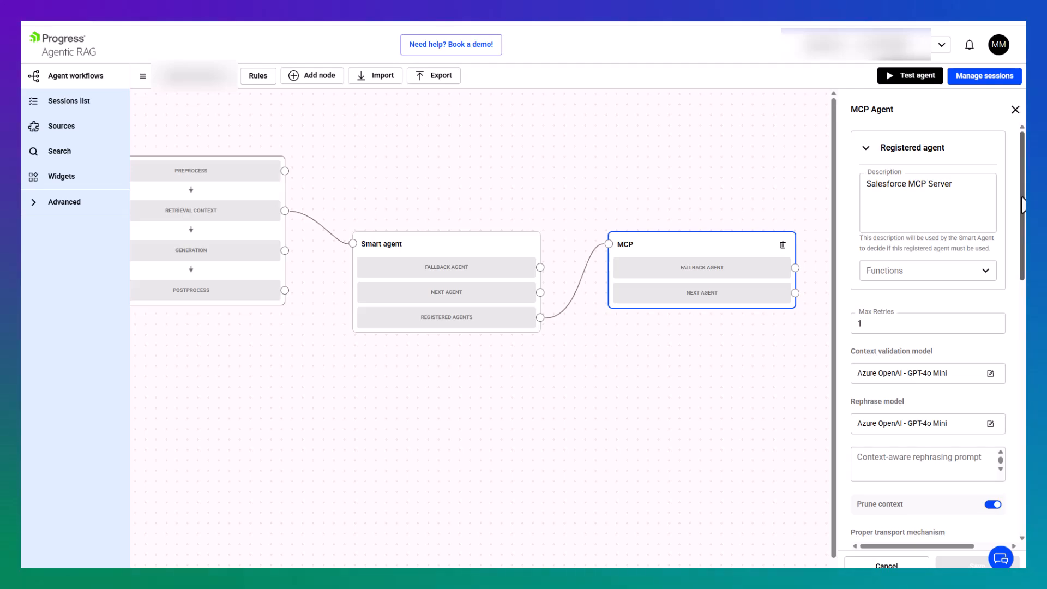
Set the MCP agent's transport mechanism to HTTP and its source to Demo MCP, and save the node.
{"action": "left_click_drag", "start_coordinate": [1023, 199], "coordinate": [1006, 339]}
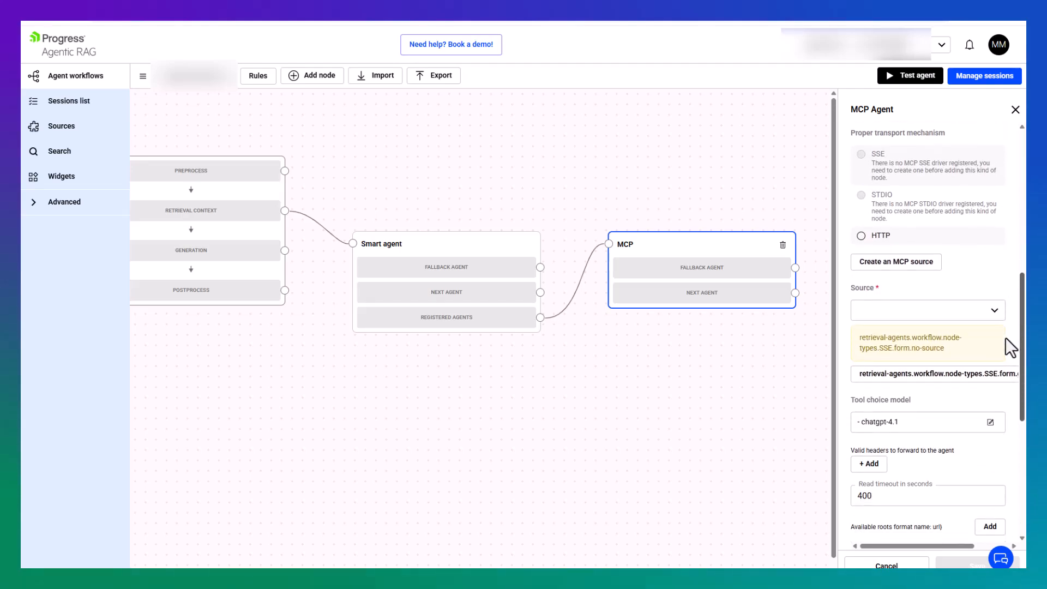
{"action": "left_click", "coordinate": [871, 238]}
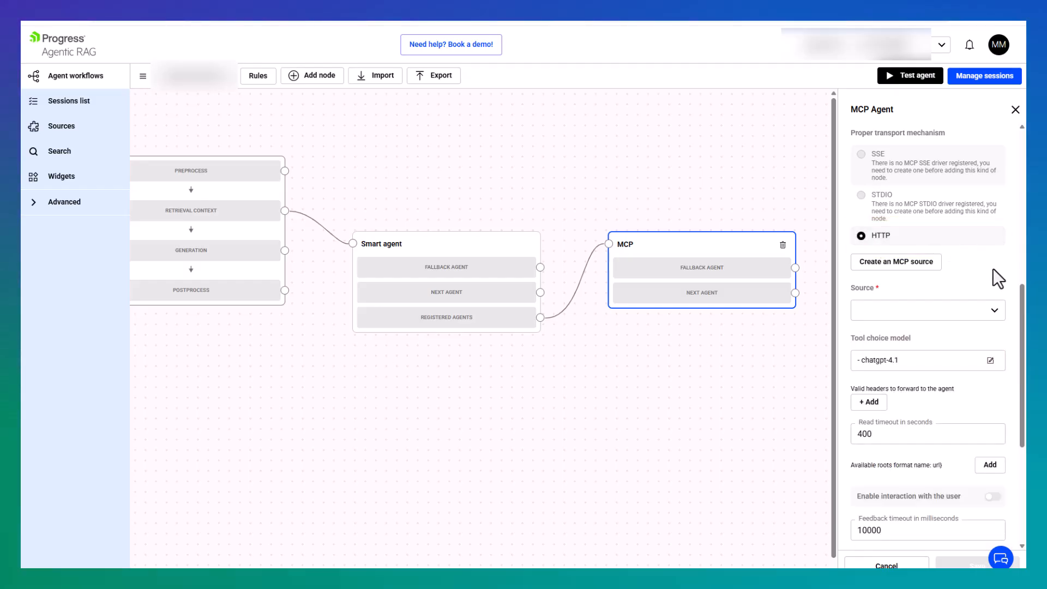
{"action": "left_click", "coordinate": [994, 311]}
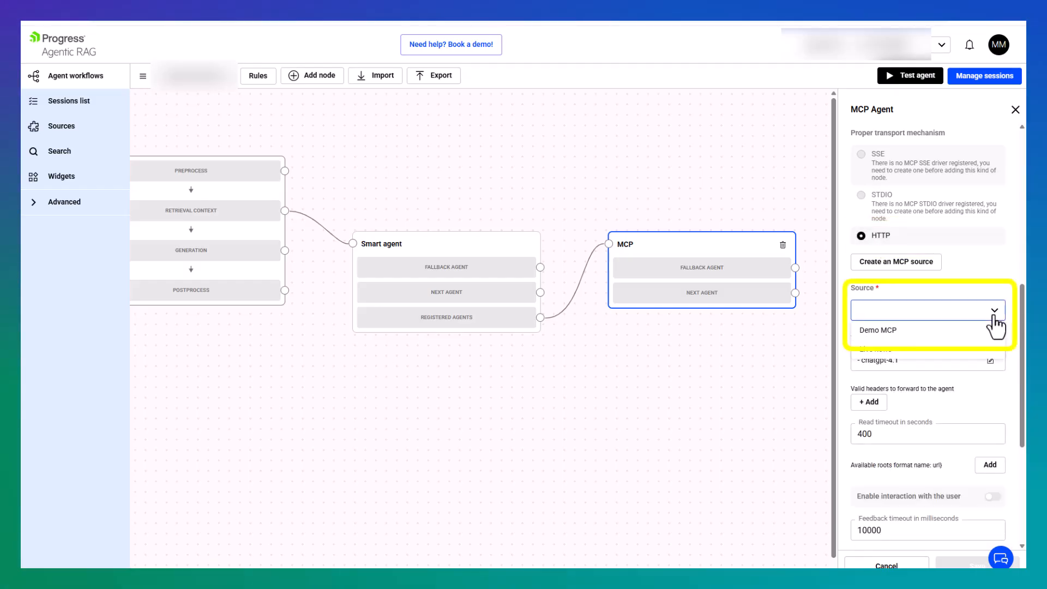
{"action": "left_click", "coordinate": [955, 330]}
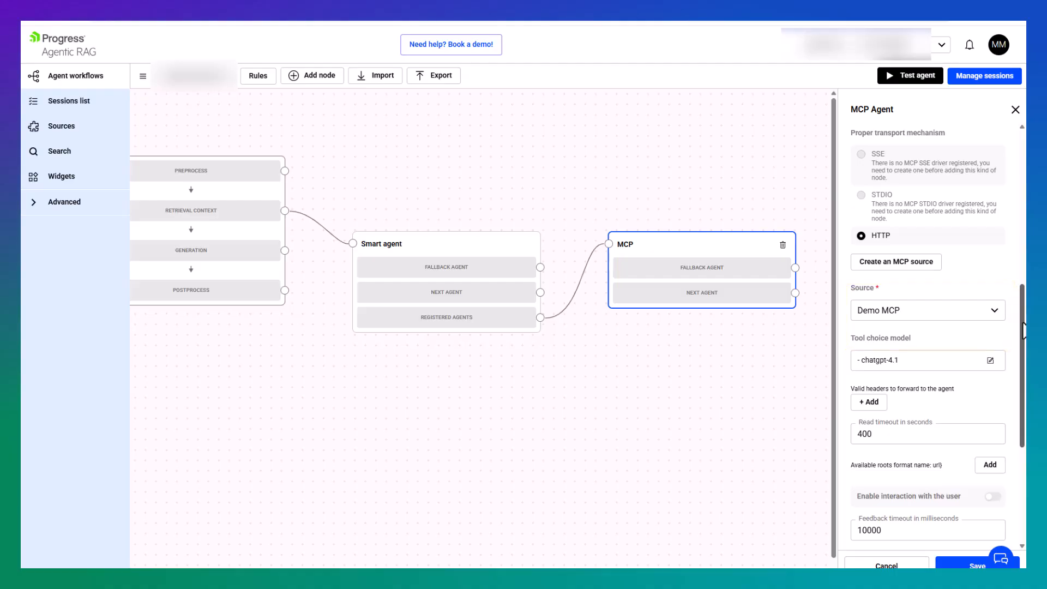
{"action": "left_click_drag", "start_coordinate": [1022, 346], "coordinate": [1022, 298]}
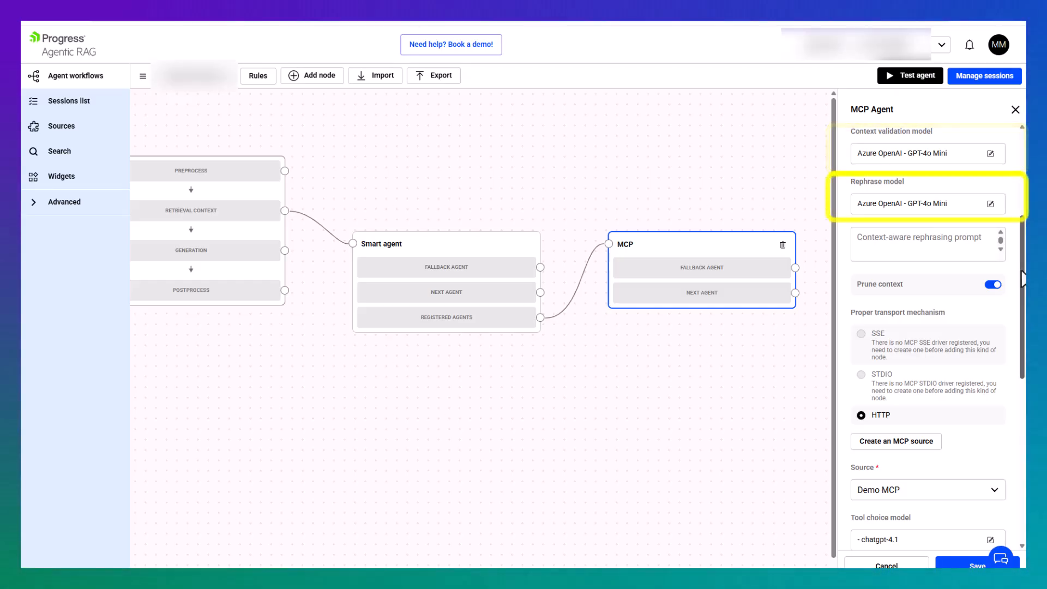
{"action": "scroll", "coordinate": [996, 386], "scroll_direction": "down", "scroll_amount": 7}
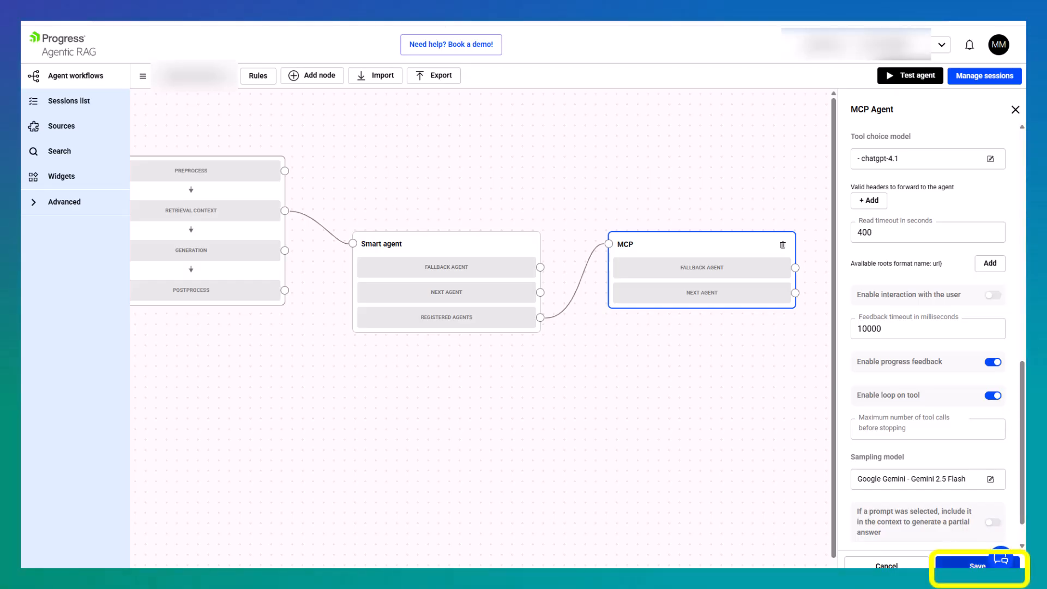
{"action": "left_click", "coordinate": [970, 563]}
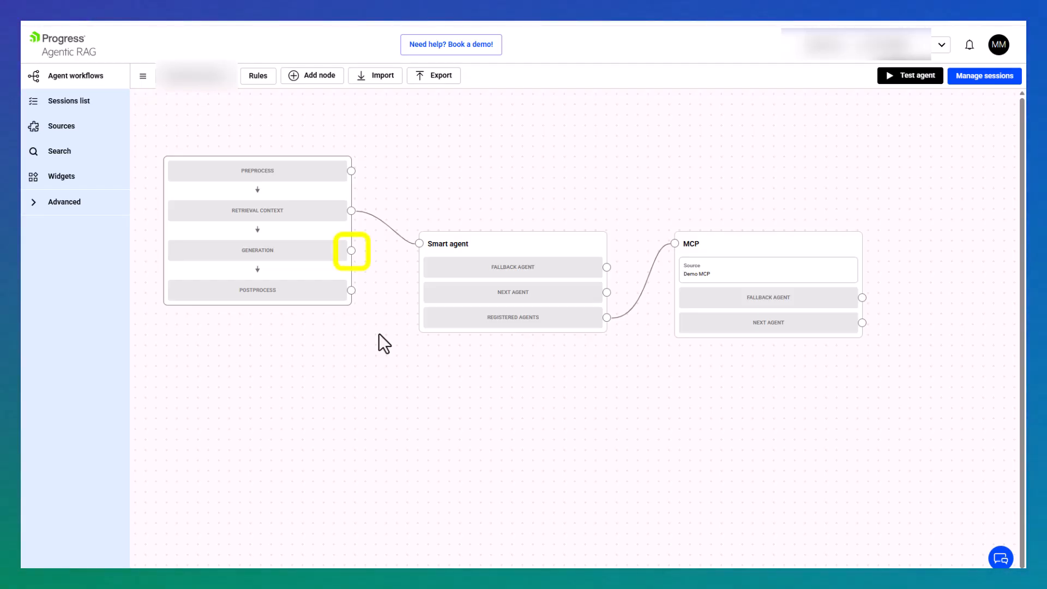
Add a Summarize node to the Generation stage and save it with its default settings.
{"action": "left_click", "coordinate": [351, 251]}
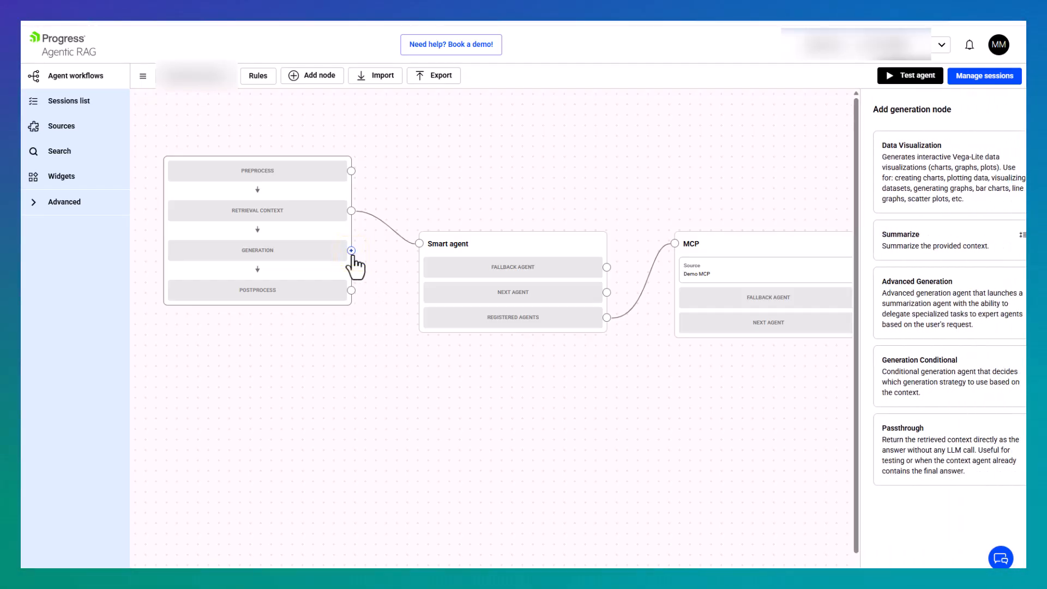
{"action": "left_click", "coordinate": [889, 249]}
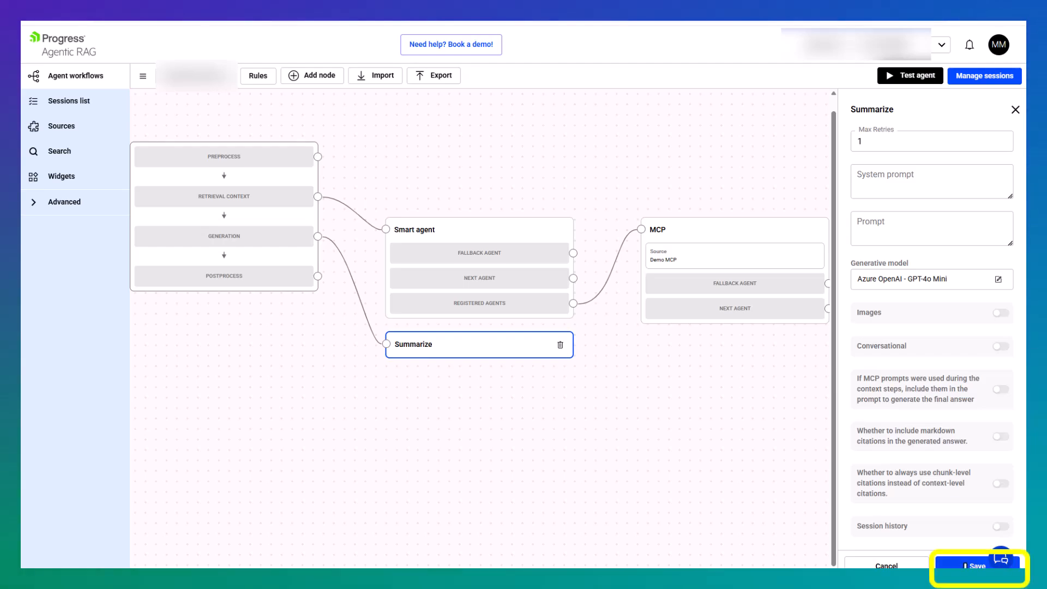
{"action": "left_click", "coordinate": [982, 565]}
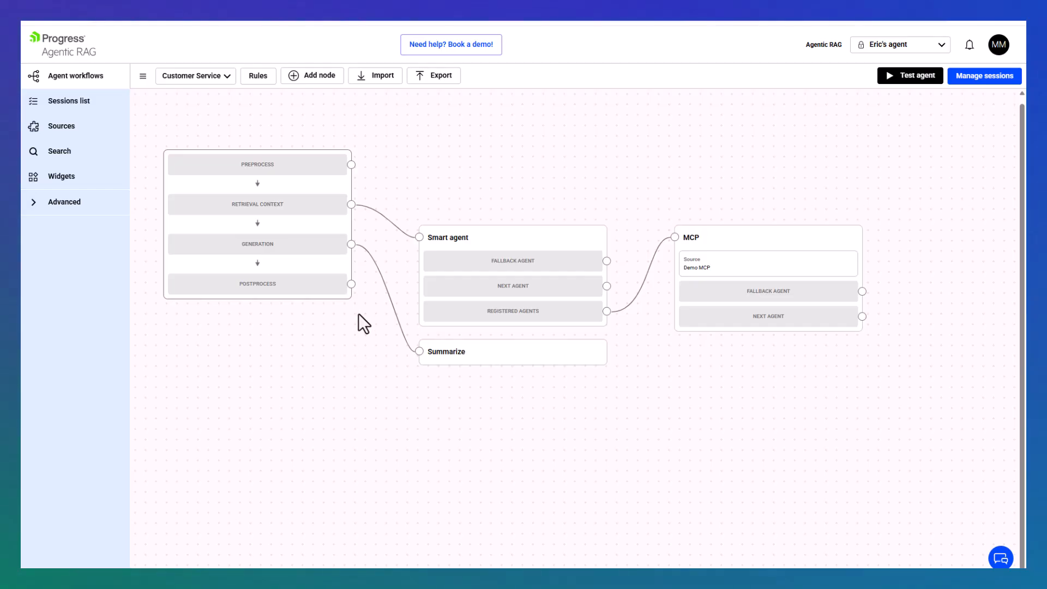
Check which node types are available for the Postprocess stage, without adding one.
{"action": "left_click", "coordinate": [352, 285]}
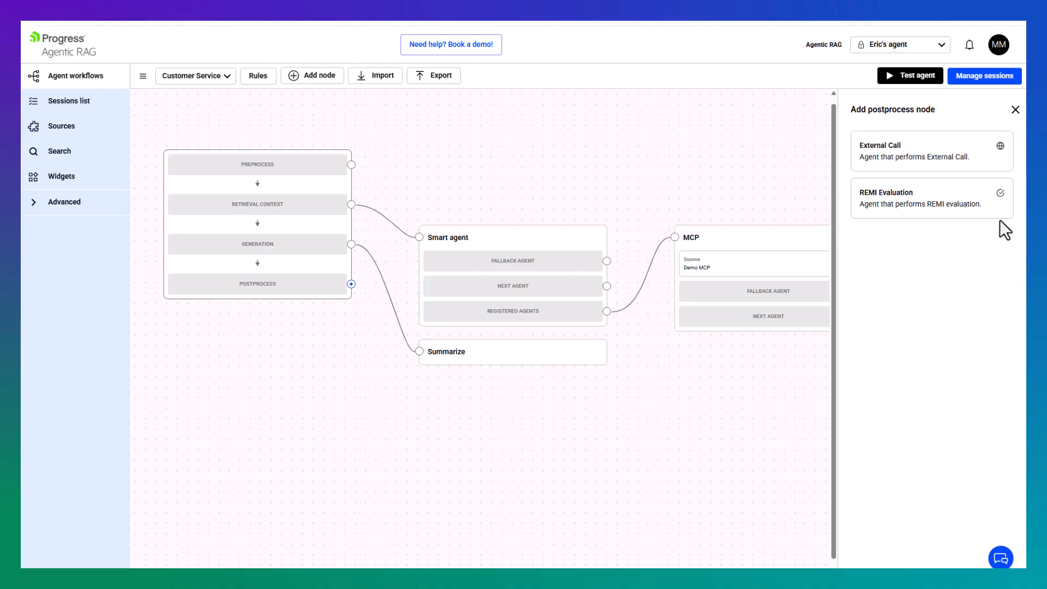
{"action": "left_click", "coordinate": [1015, 110]}
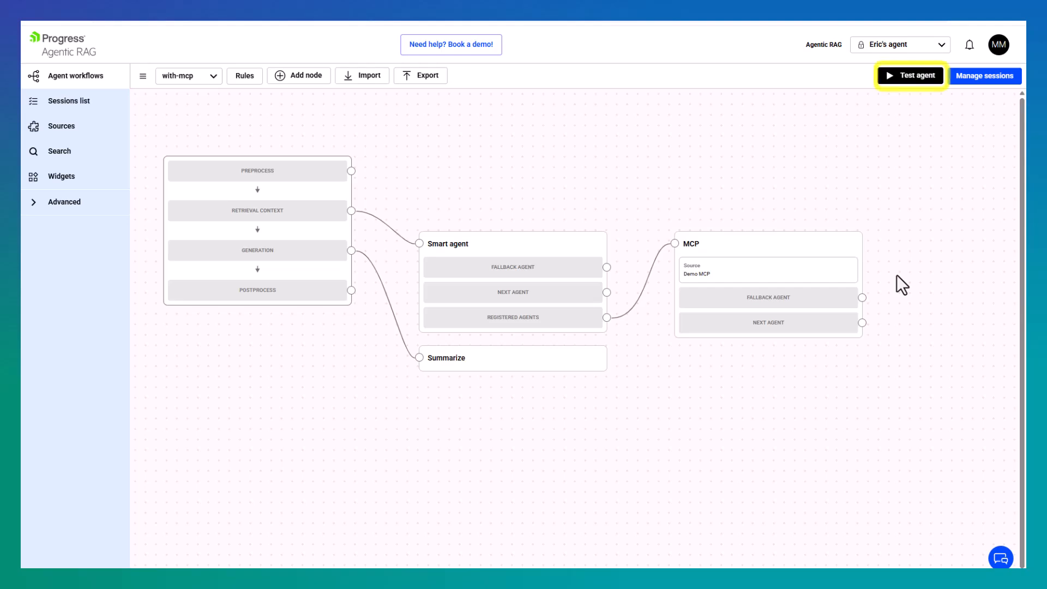
Test the with-mcp workflow with the question "What is the deadline for returns?" and review the generated steps and summary.
{"action": "left_click", "coordinate": [908, 78]}
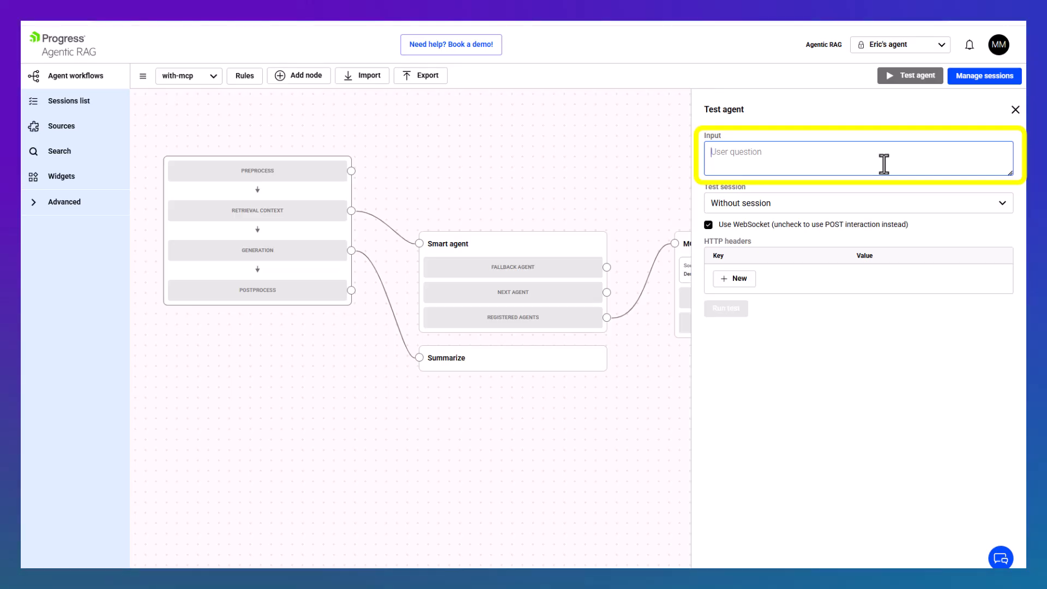
{"action": "type", "text": "What is the d"}
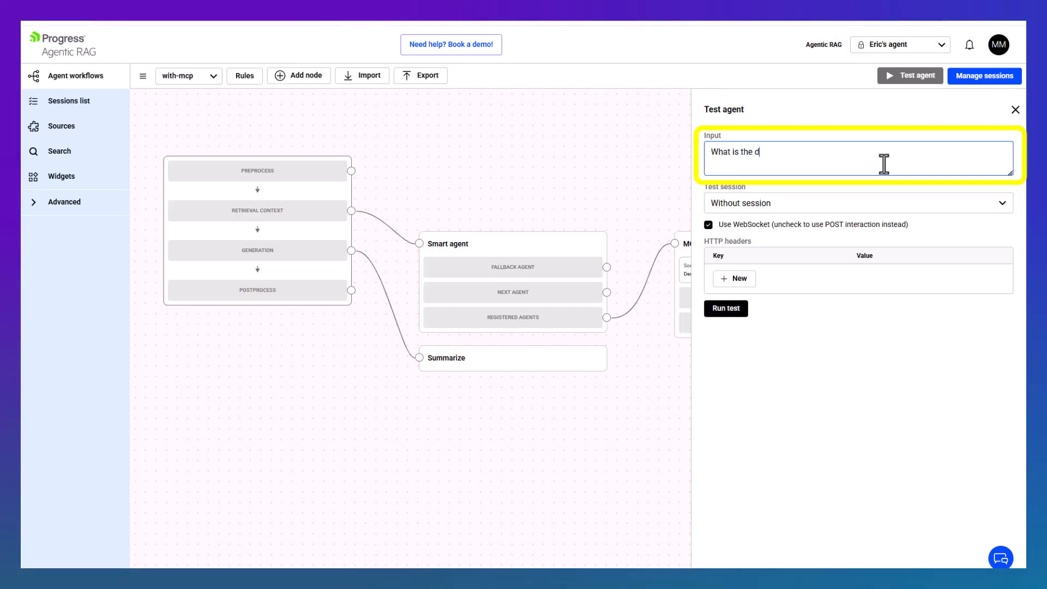
{"action": "type", "text": "eadline for returns?"}
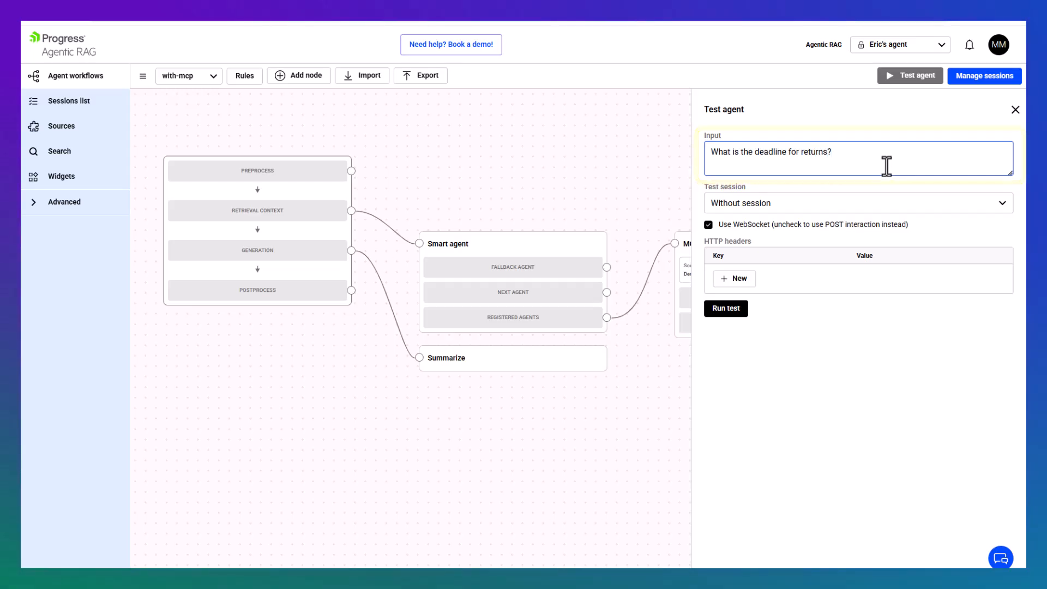
{"action": "left_click", "coordinate": [726, 309]}
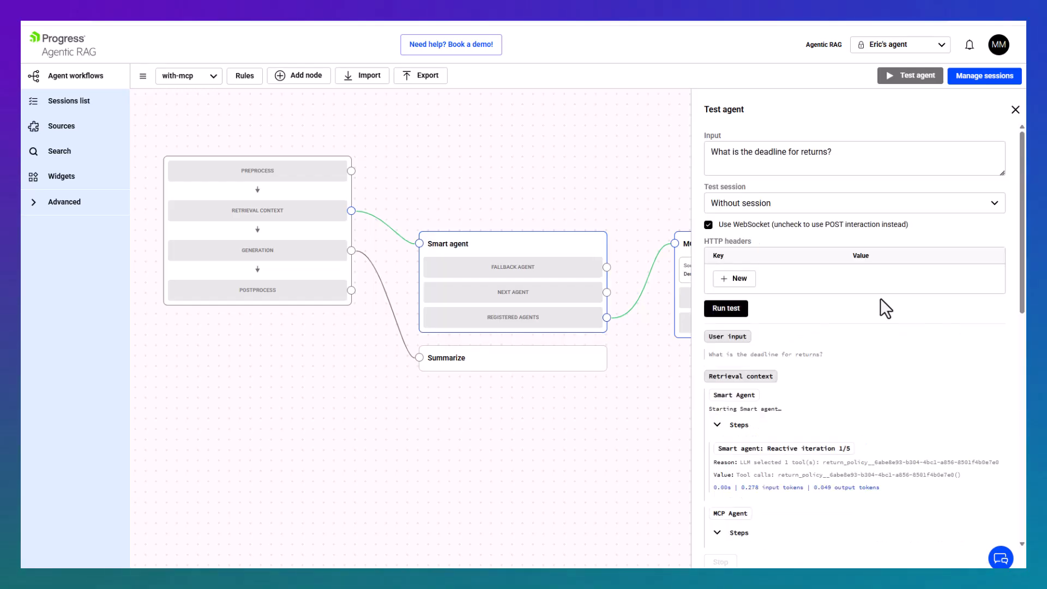
{"action": "scroll", "coordinate": [1023, 284], "scroll_direction": "down", "scroll_amount": 10}
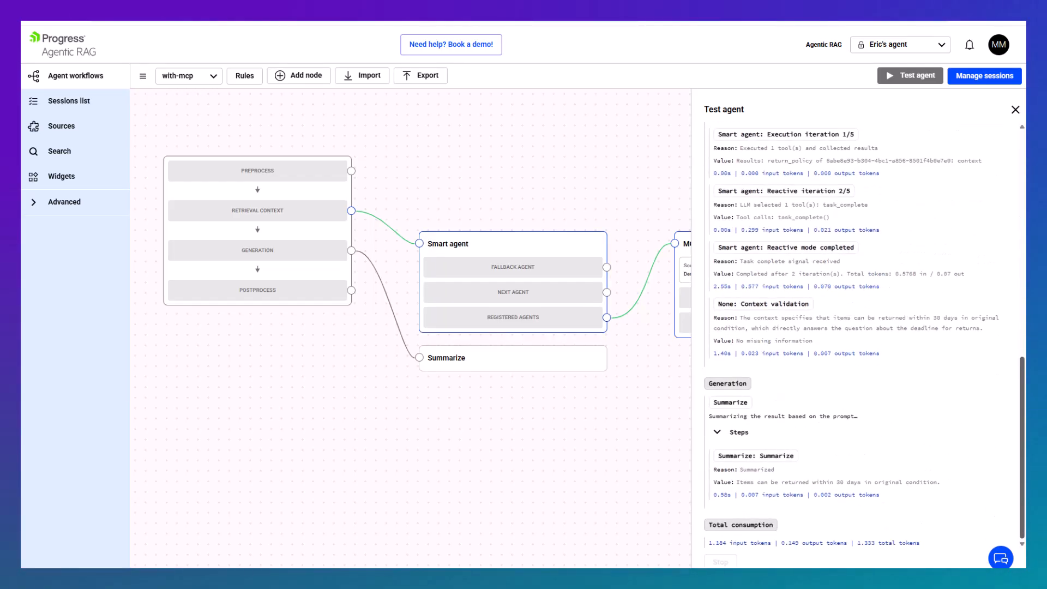